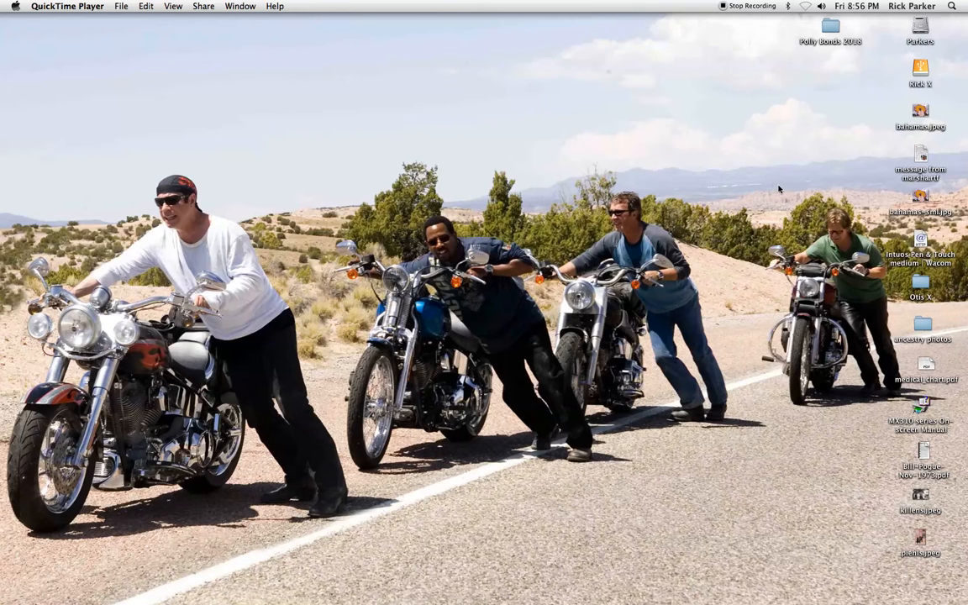
- Open the ancestry photos folder on the desktop to view its image files, and close its window
double_click(921, 325)
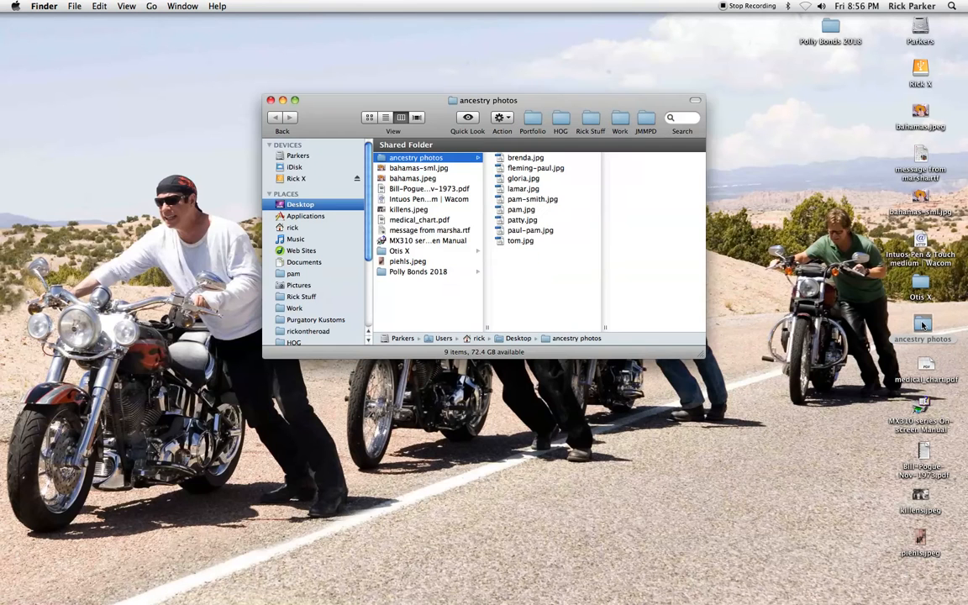
left_click_drag(607, 105, 591, 179)
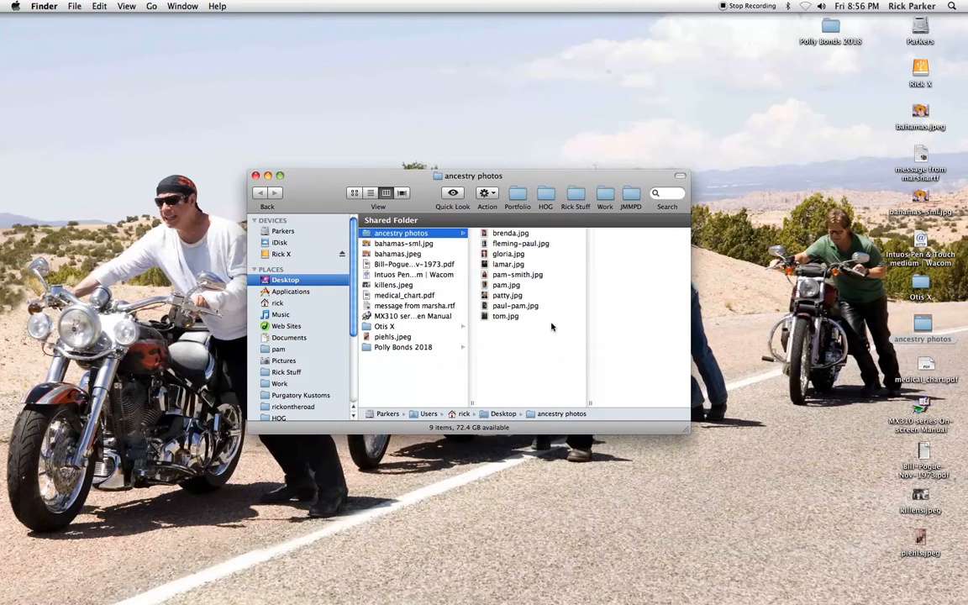
left_click(256, 176)
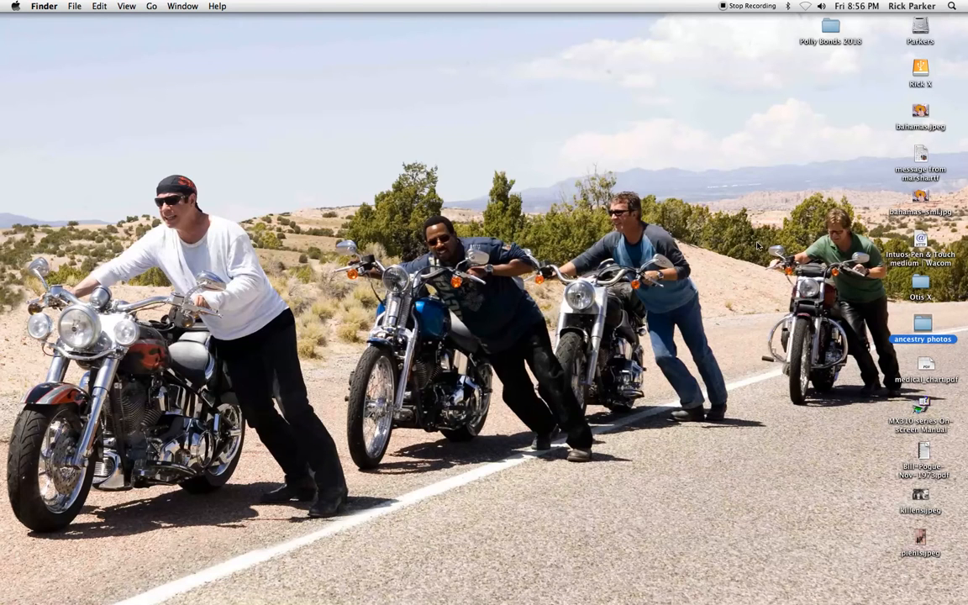
- Preview the Indochine train photo in the reference folder inside the desktop's Otis X folder, and close the window
double_click(921, 282)
left_click_drag(680, 134, 556, 159)
left_click(503, 275)
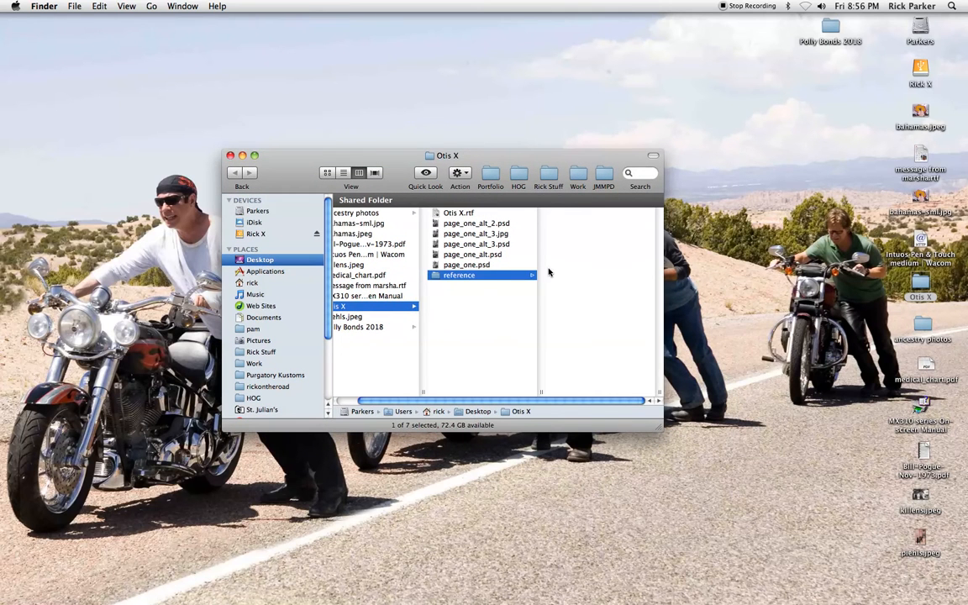
left_click(581, 234)
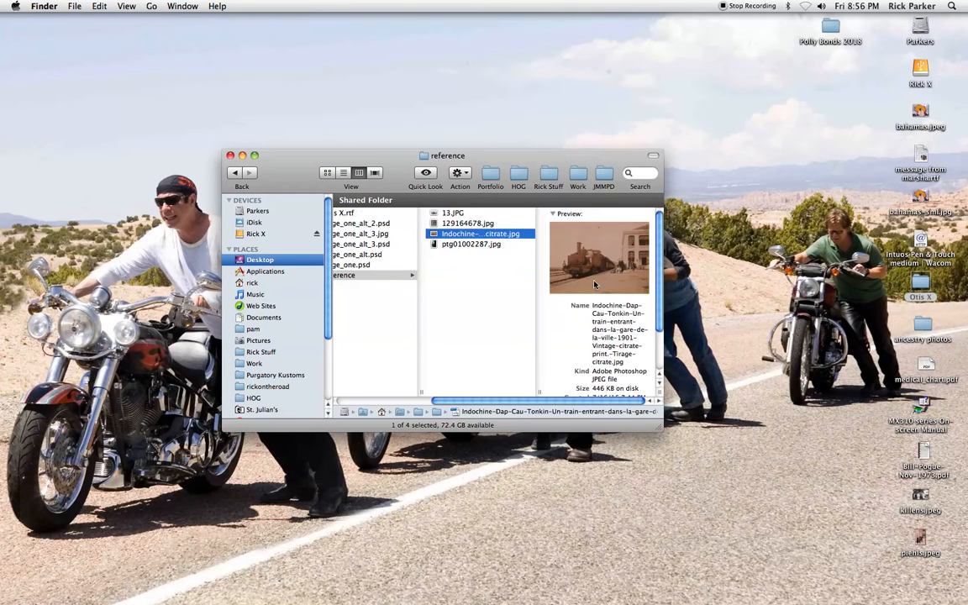
key("space")
key("space")
left_click_drag(518, 168, 664, 242)
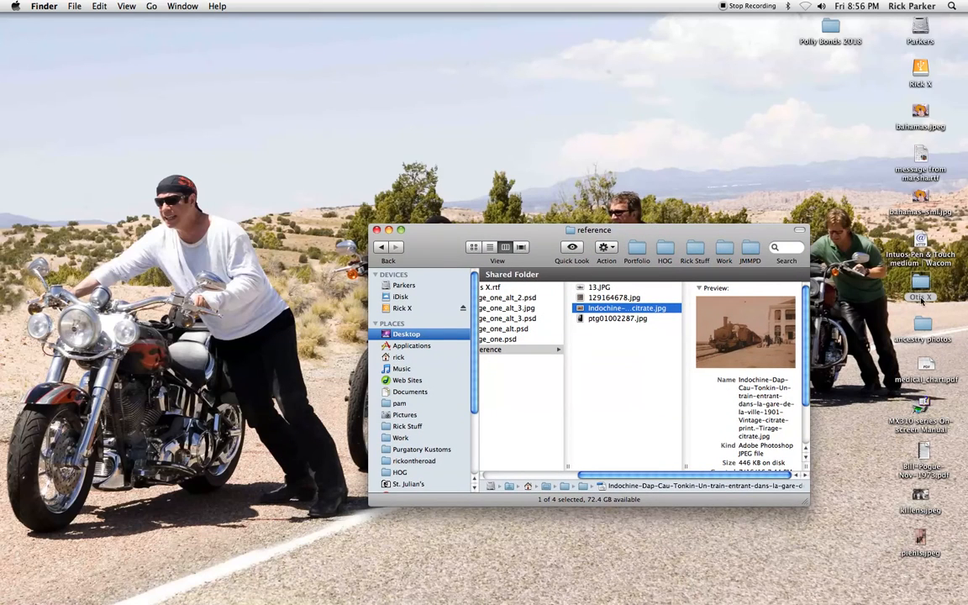
left_click(376, 230)
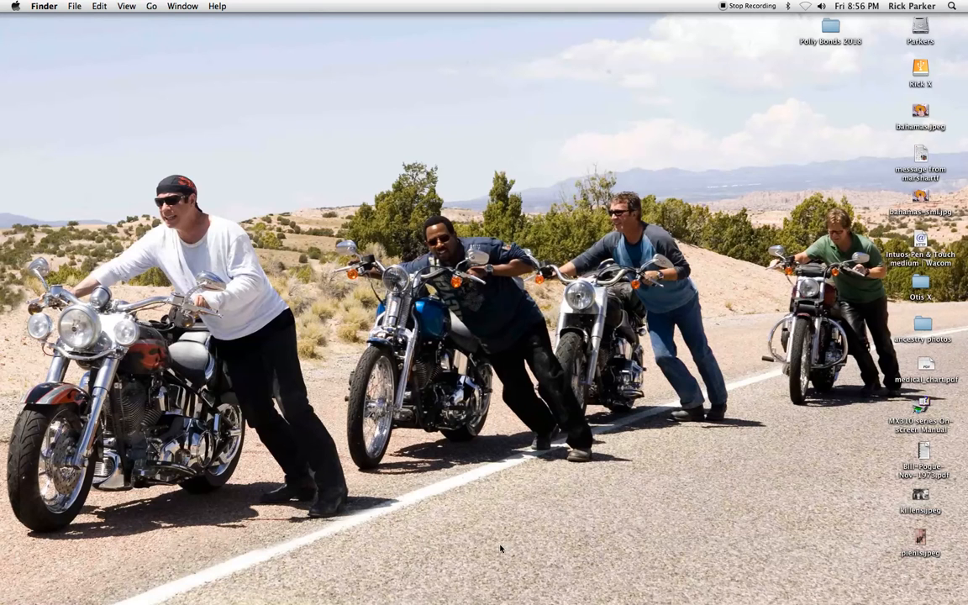
- Launch Adobe InDesign CS4 and create a one-page Letter portrait document with Facing Pages turned off
mouse_move(529, 580)
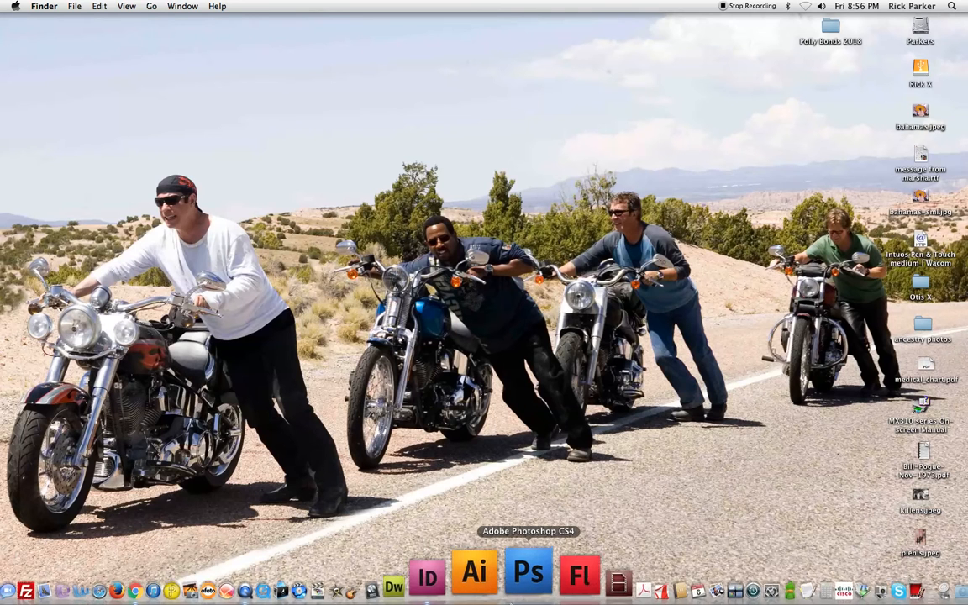
left_click(484, 574)
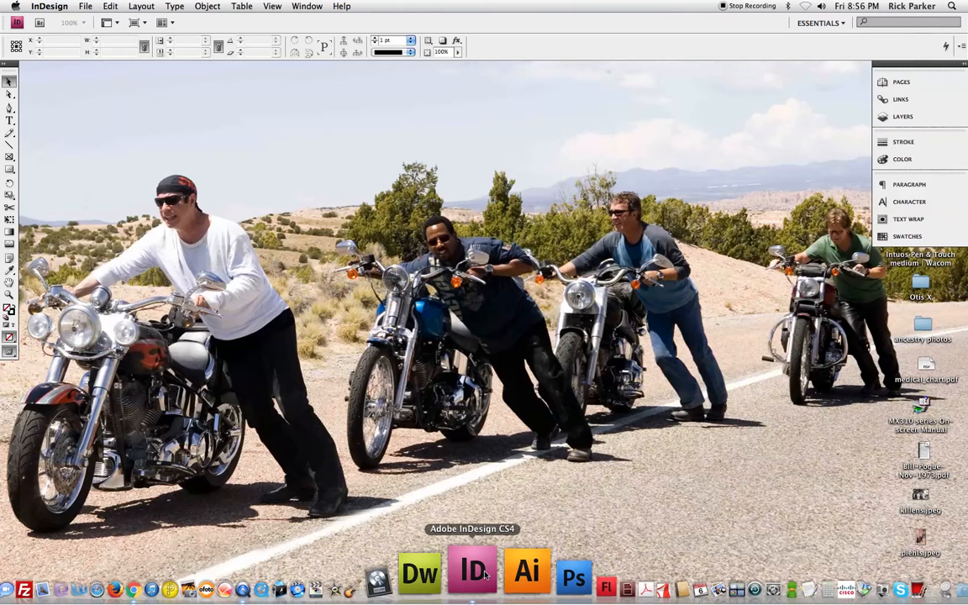
left_click(87, 6)
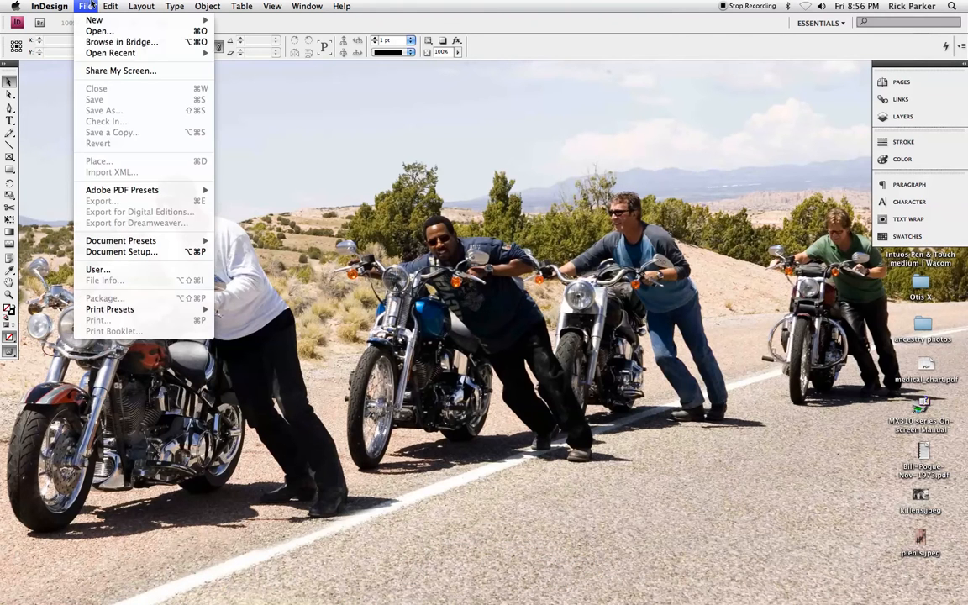
mouse_move(88, 19)
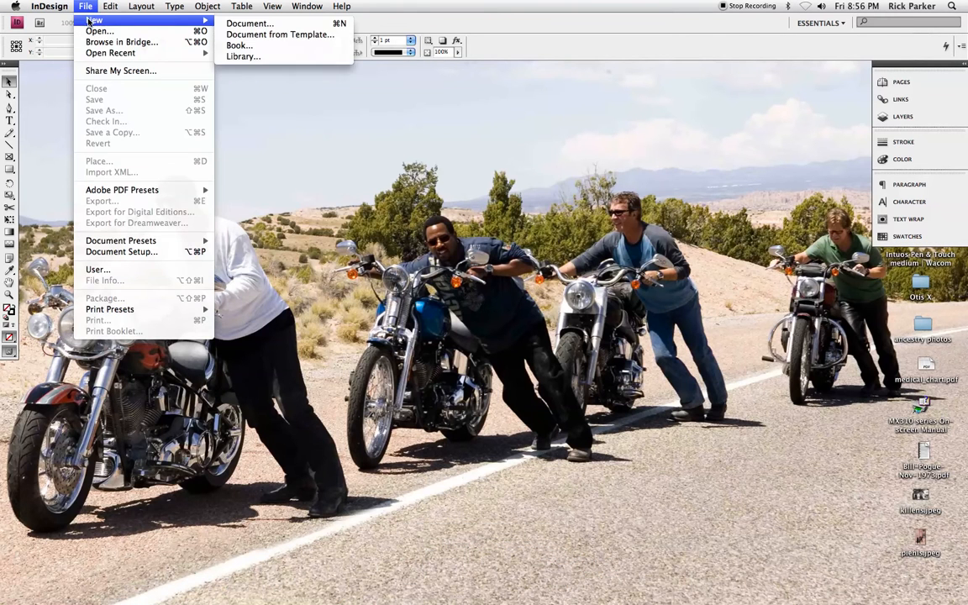
left_click(239, 22)
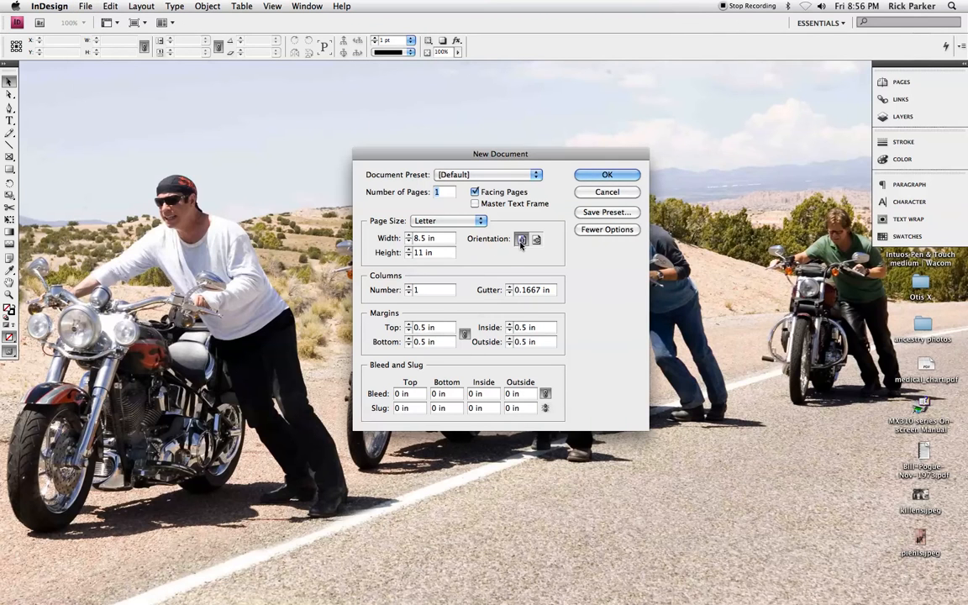
left_click(476, 194)
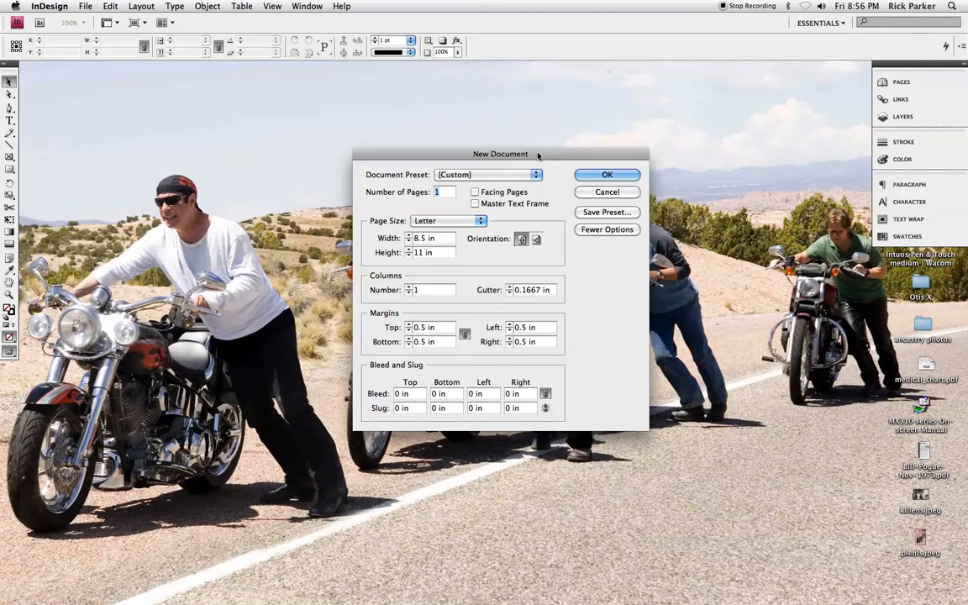
left_click_drag(538, 155, 537, 177)
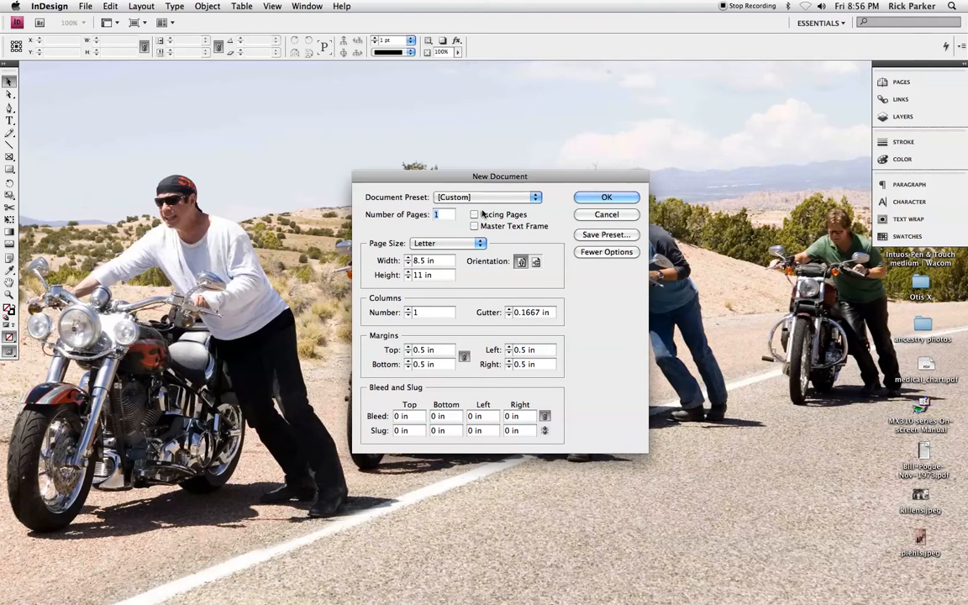
left_click(603, 198)
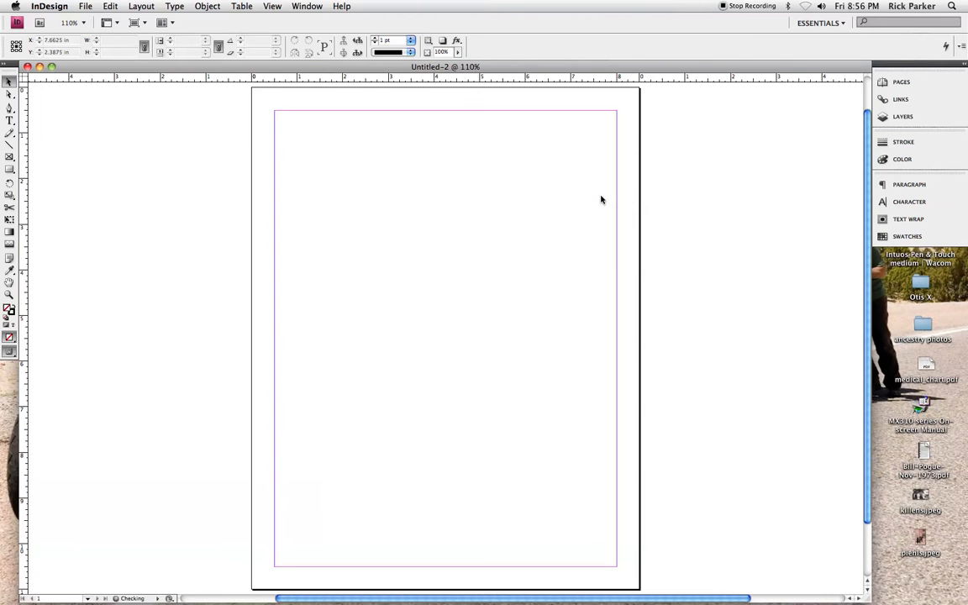
- Draw a rectangle about 12.19 by 7.01 in across the page's middle and set its stroke weight to 0 pt
left_click(901, 81)
left_click(885, 84)
key("m")
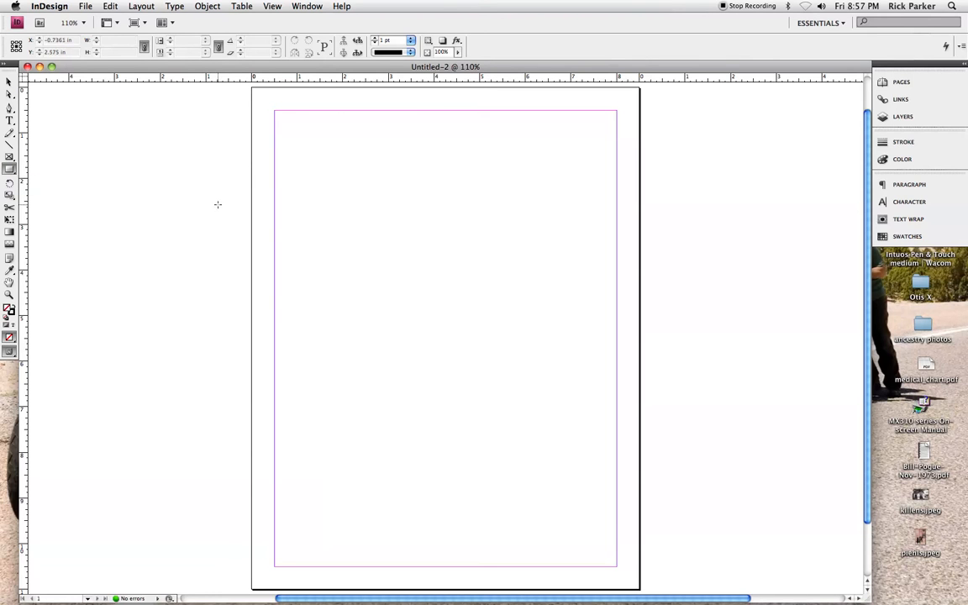
left_click_drag(188, 180, 744, 499)
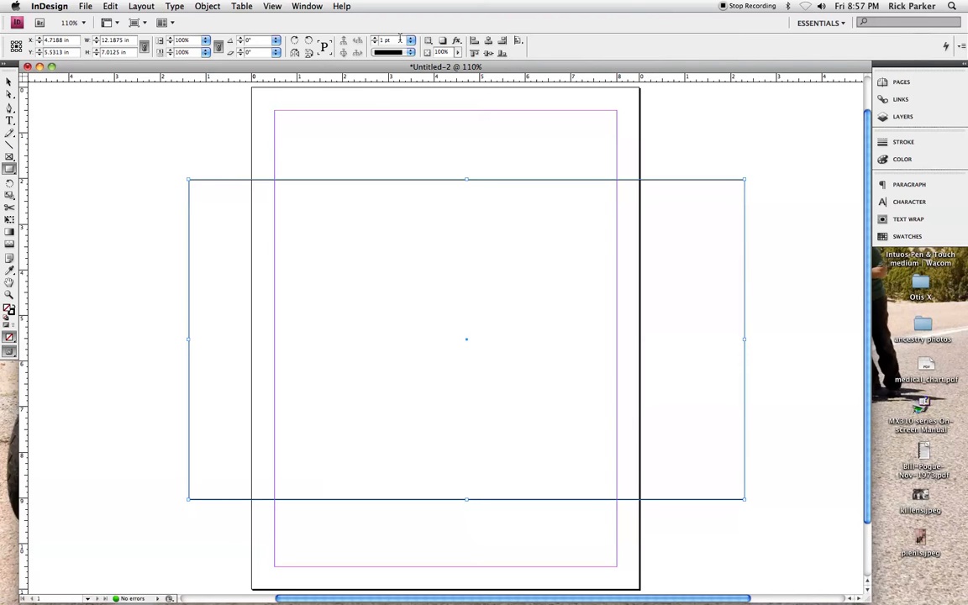
left_click(409, 44)
left_click(394, 58)
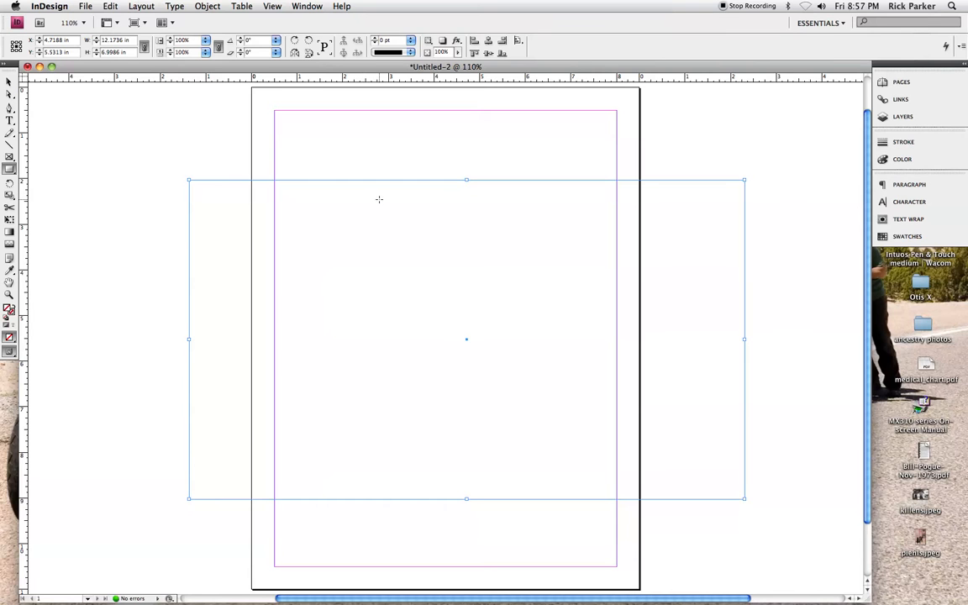
- Place the Indochine train JPEG from the reference folder into the selected rectangle
left_click(110, 6)
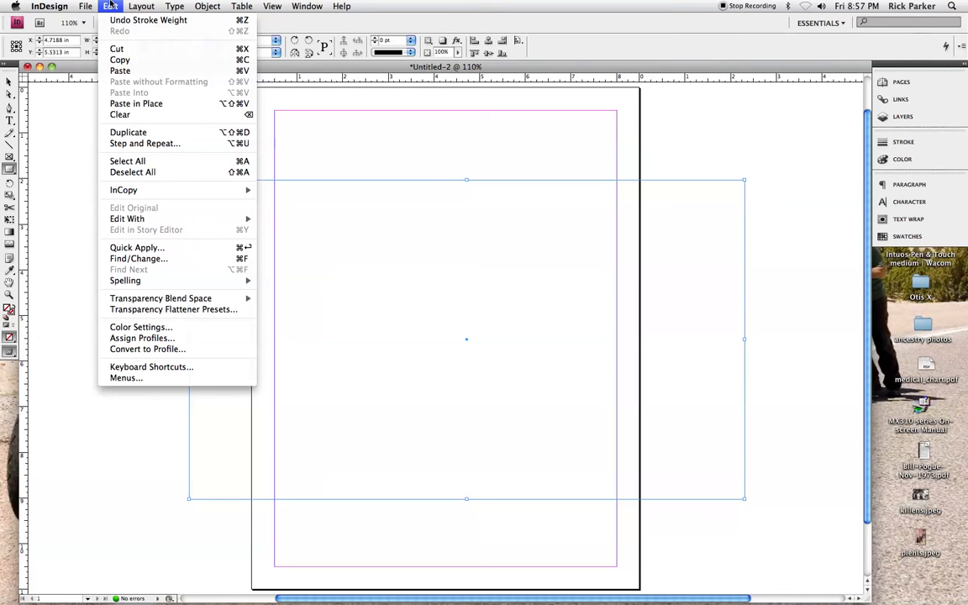
left_click(110, 5)
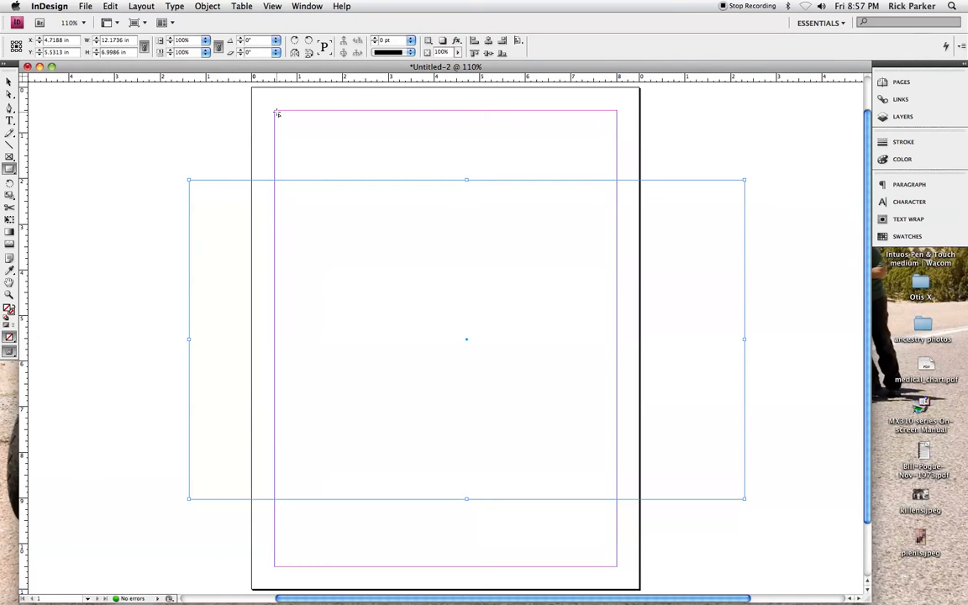
key("super+d")
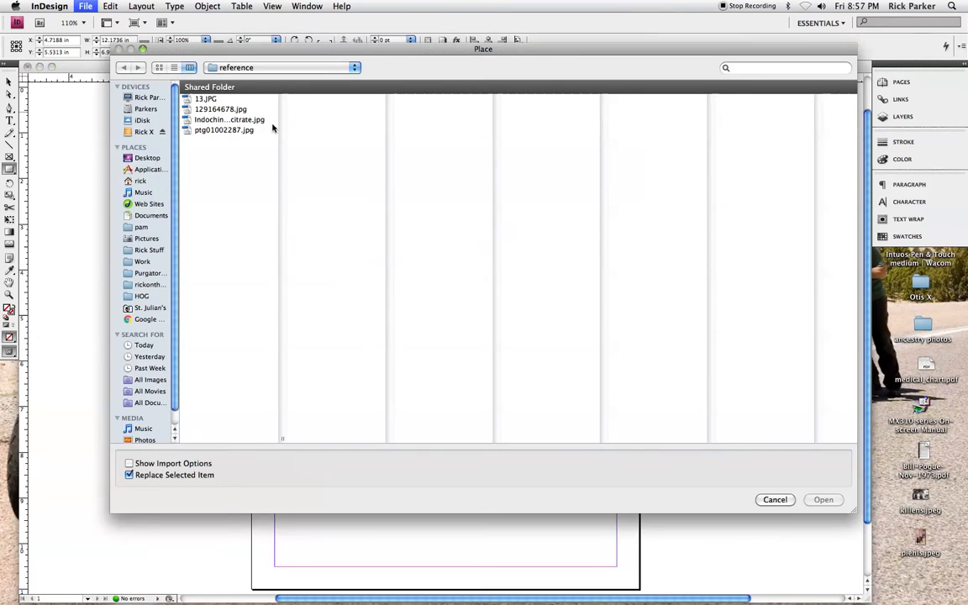
left_click(242, 71)
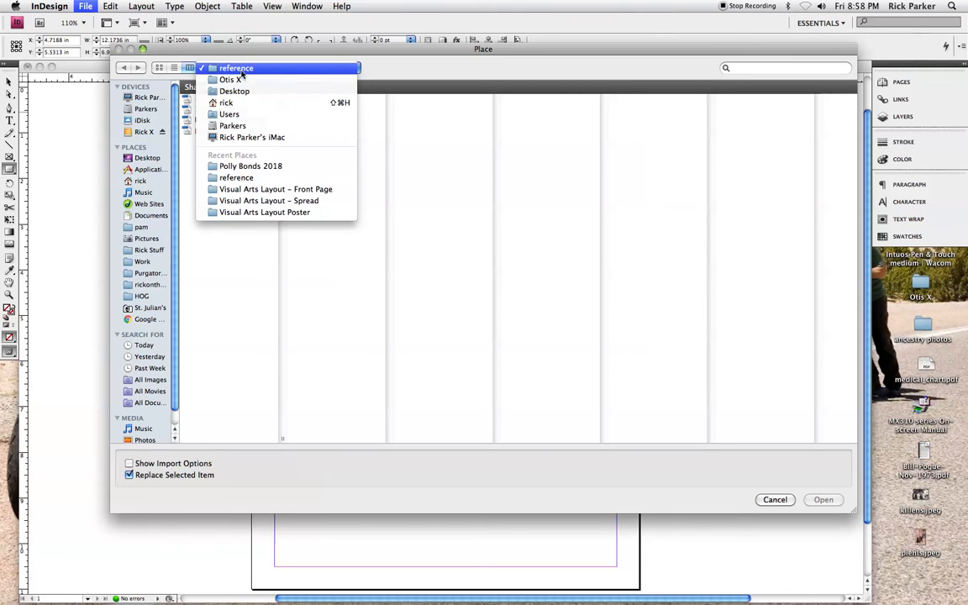
left_click(233, 71)
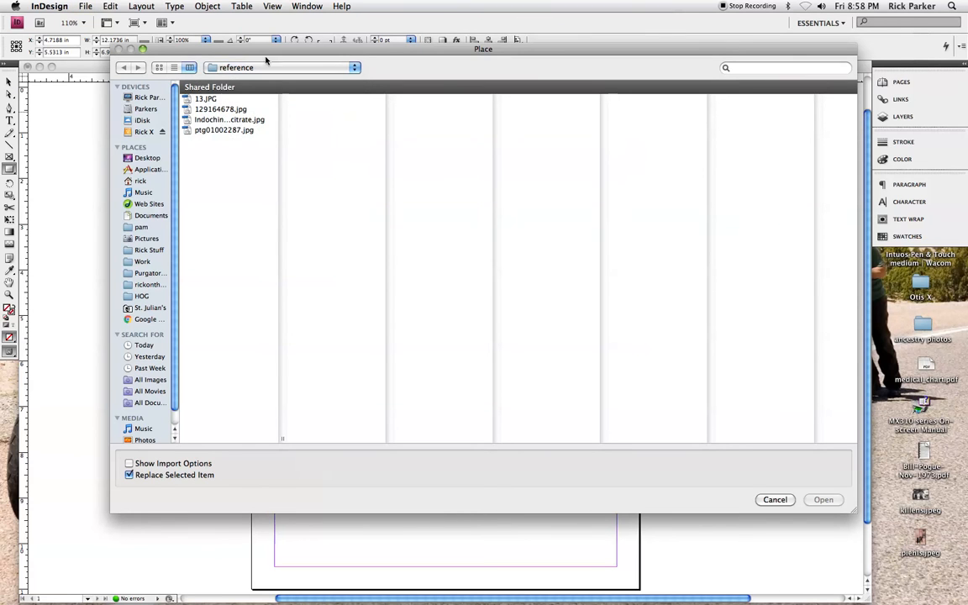
left_click(216, 122)
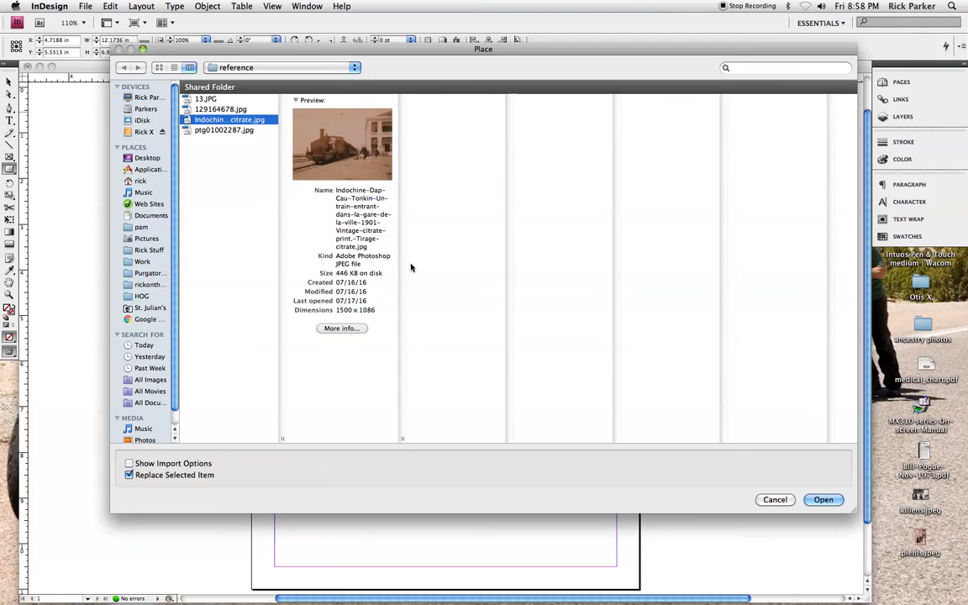
left_click(826, 499)
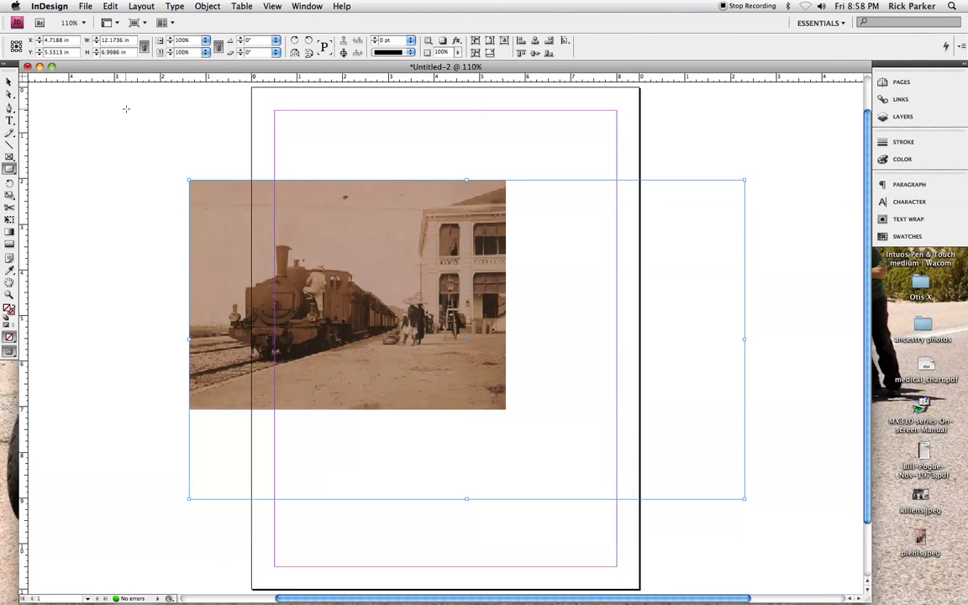
- Shift the train photo inside its frame with the Direct Selection tool, far toward the frame's right edge
left_click(10, 94)
left_click_drag(368, 251, 488, 305)
left_click_drag(371, 295, 727, 267)
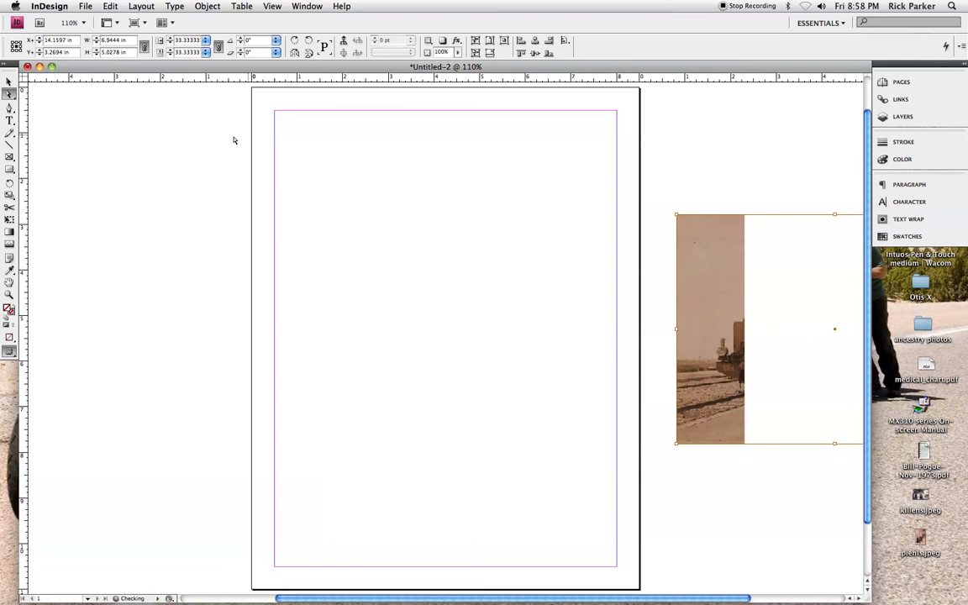
- Narrow the picture frame from its left edge to about 6.04 in wide and move it to about X 5.99 in, Y 4.89 in
left_click(9, 82)
left_click(152, 163)
left_click(704, 263)
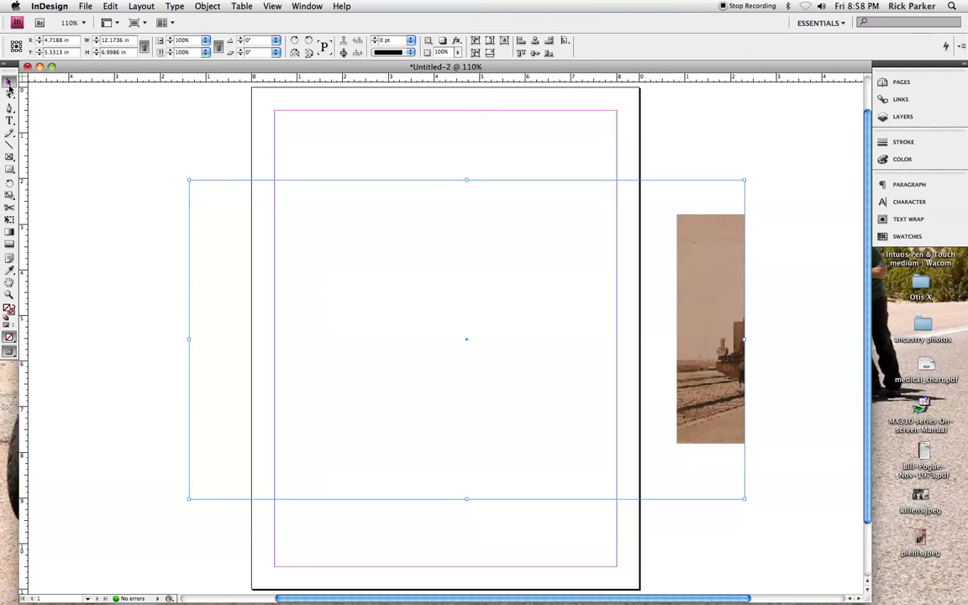
left_click_drag(744, 301, 745, 277)
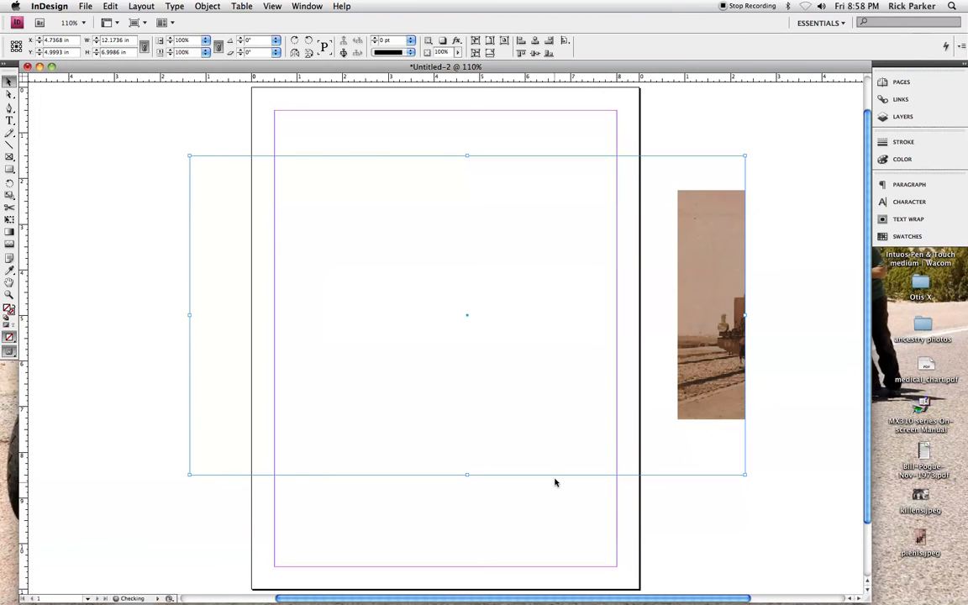
left_click_drag(190, 314, 469, 314)
left_click_drag(698, 296, 614, 287)
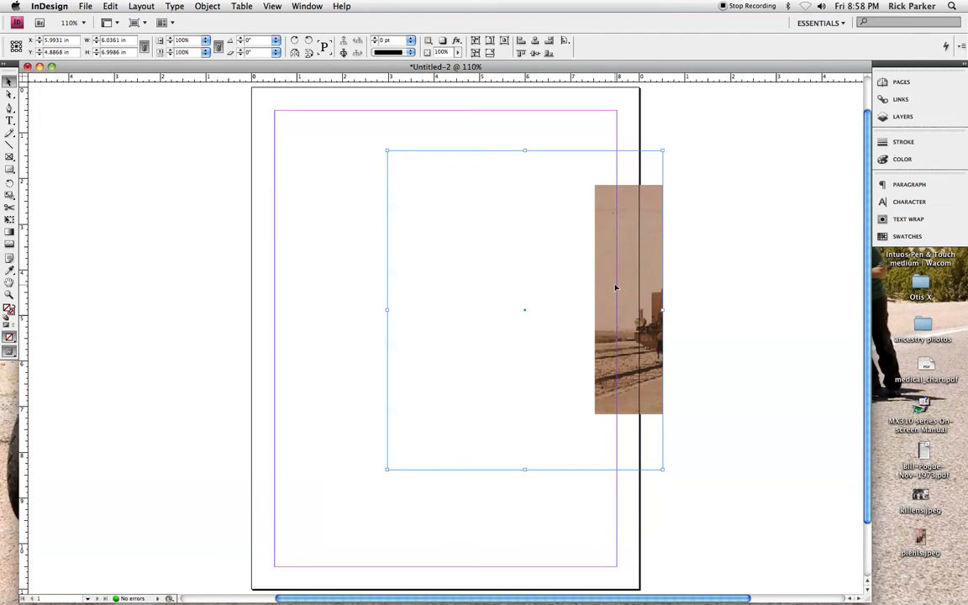
- Shift the train photo leftward within the narrowed frame using the Direct Selection tool
left_click(10, 94)
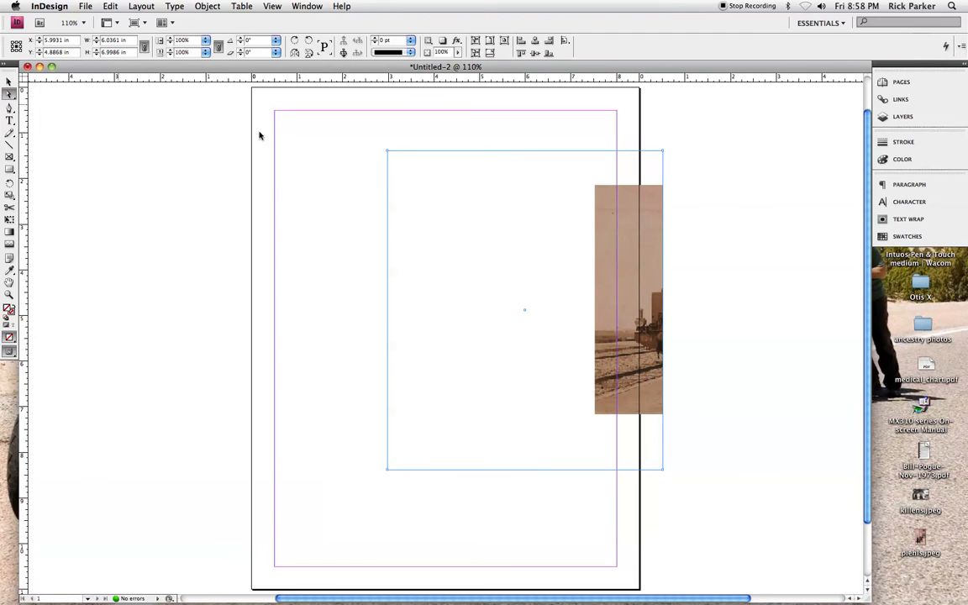
left_click(605, 266)
left_click_drag(622, 273, 370, 270)
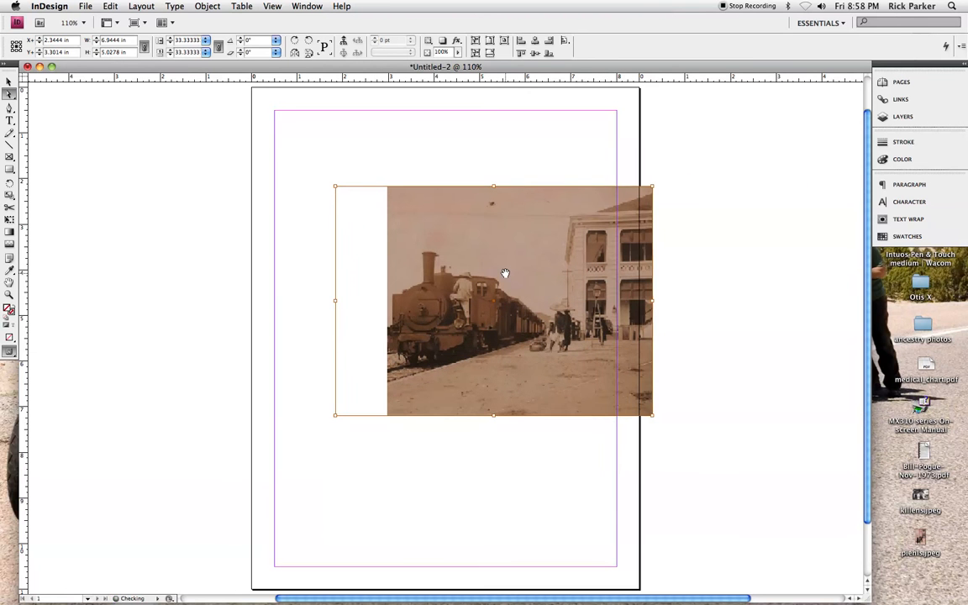
key("super+h")
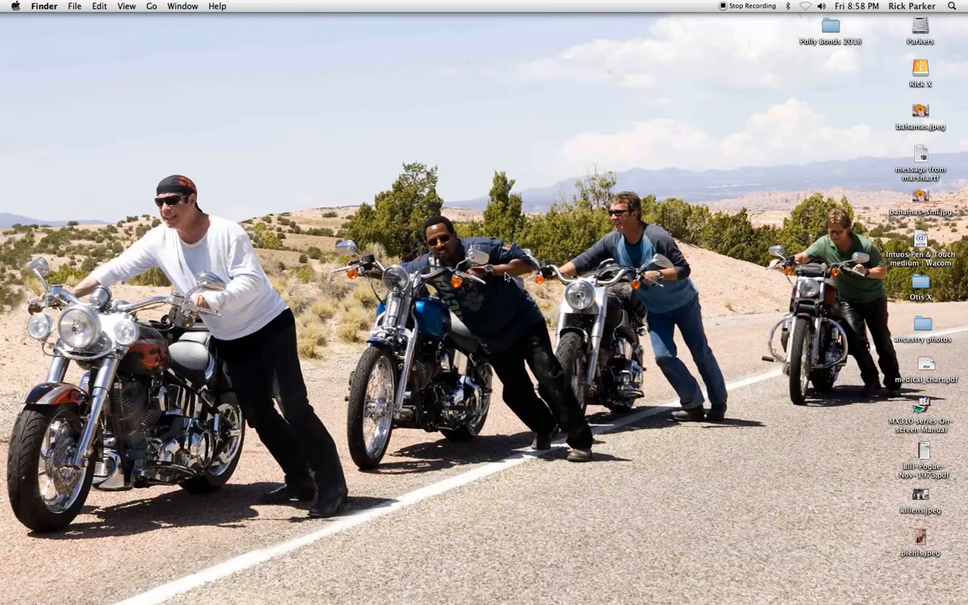
key("ctrl+super+Escape")
key("super+Tab")
key("super+Tab")
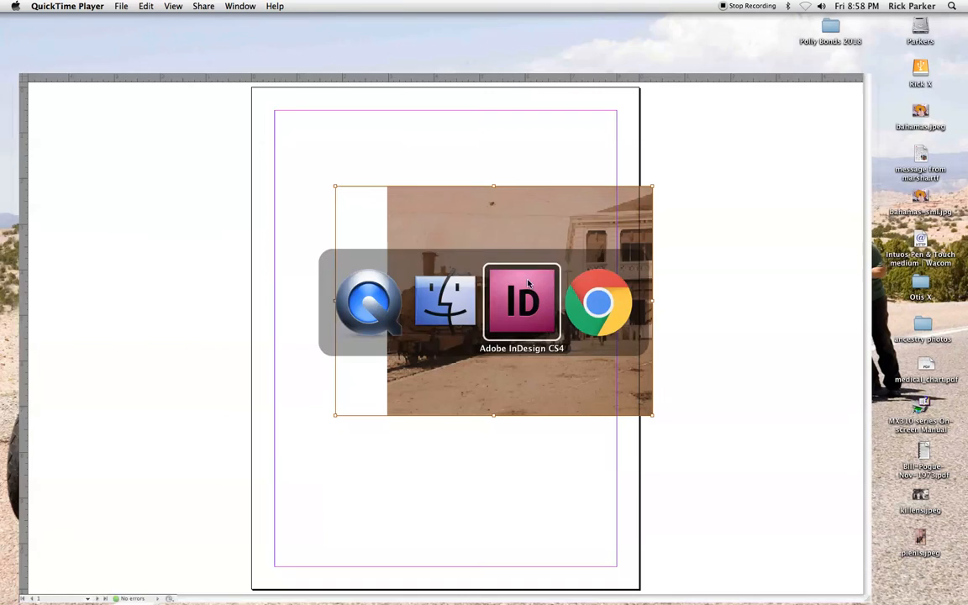
- Reposition the train photo within its frame and apply Center Content
left_click_drag(501, 254, 475, 244)
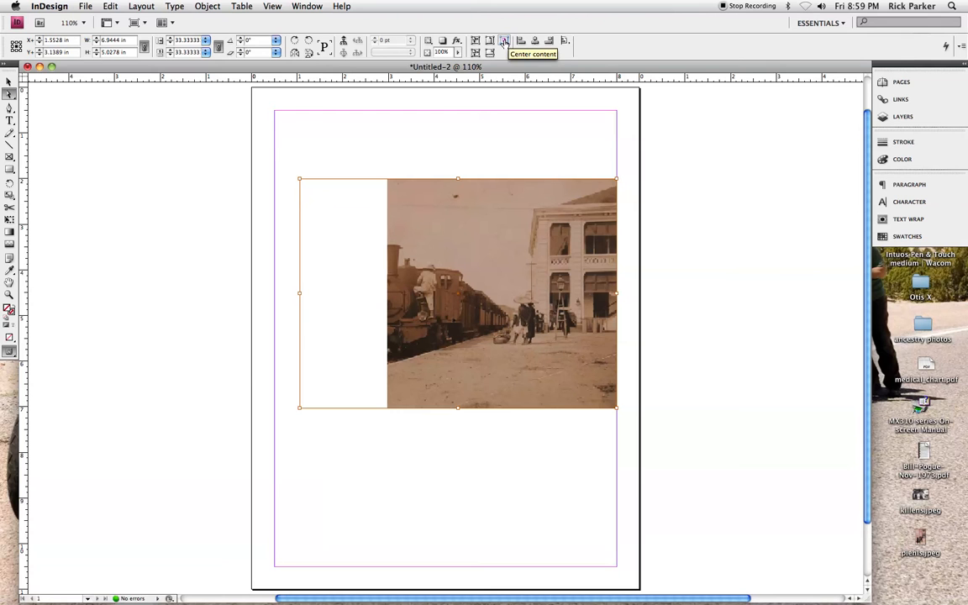
left_click(504, 41)
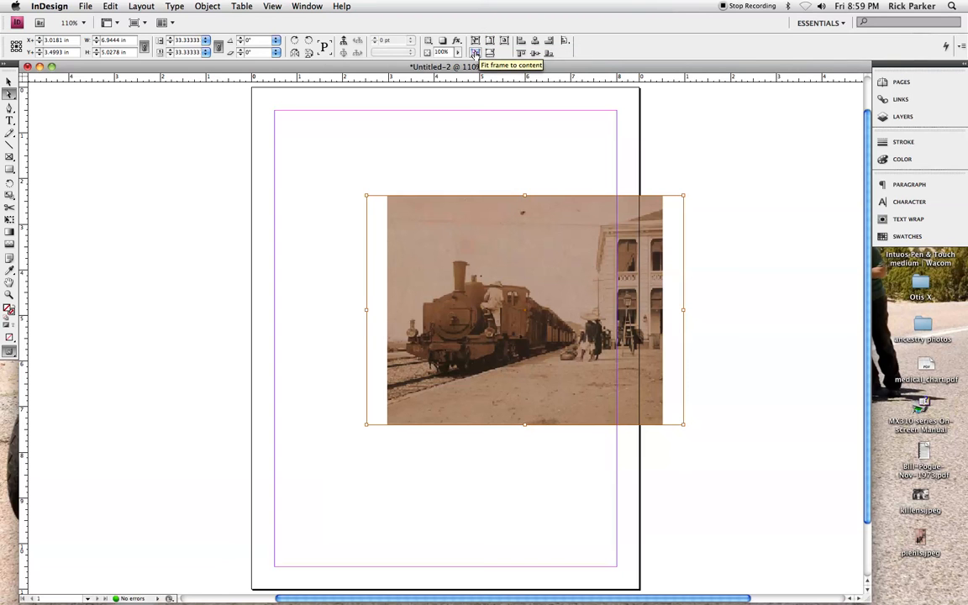
- Fit the frame to the train photo's content and move the framed photo inside the margins, to about X 4.15 in, Y 4.90 in
left_click(475, 53)
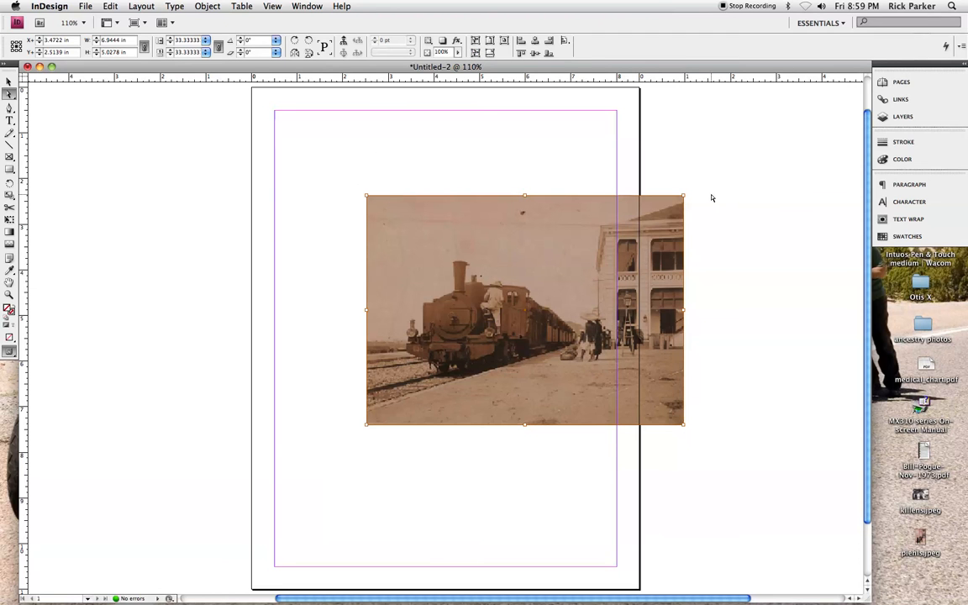
left_click(9, 81)
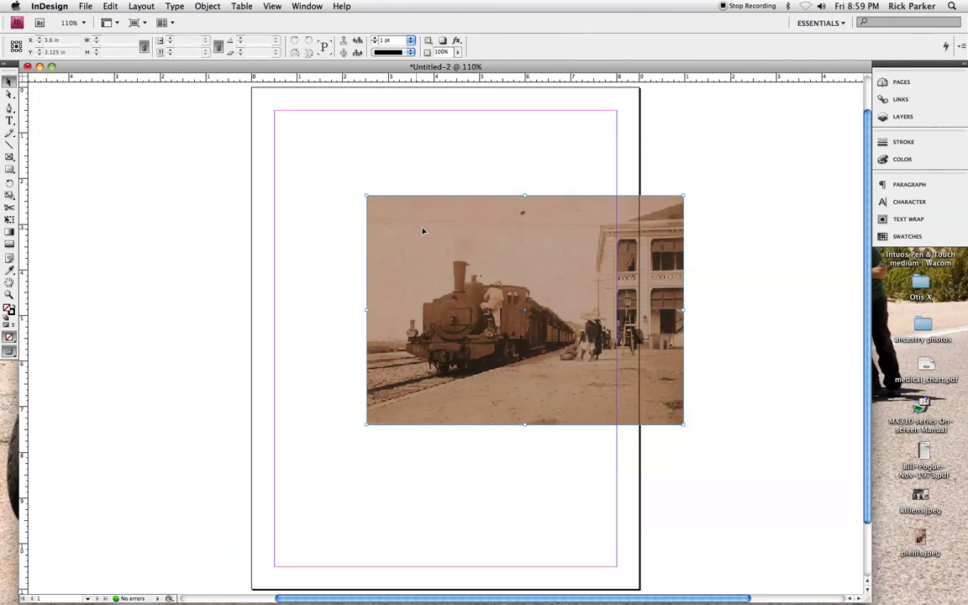
left_click_drag(465, 215, 410, 247)
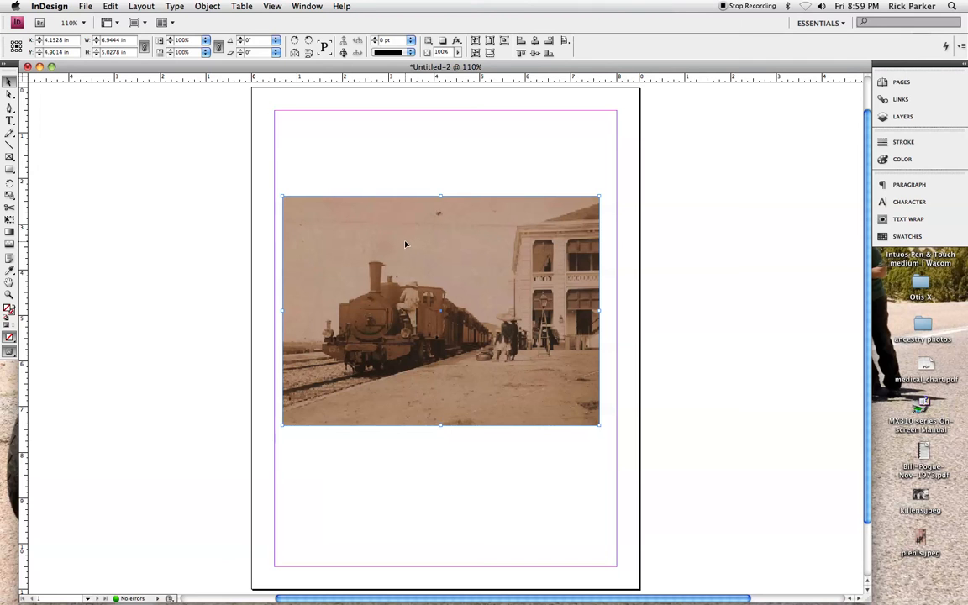
- Shift the train photo rightward inside its frame with the Direct Selection tool and fit the frame to the content
key("a")
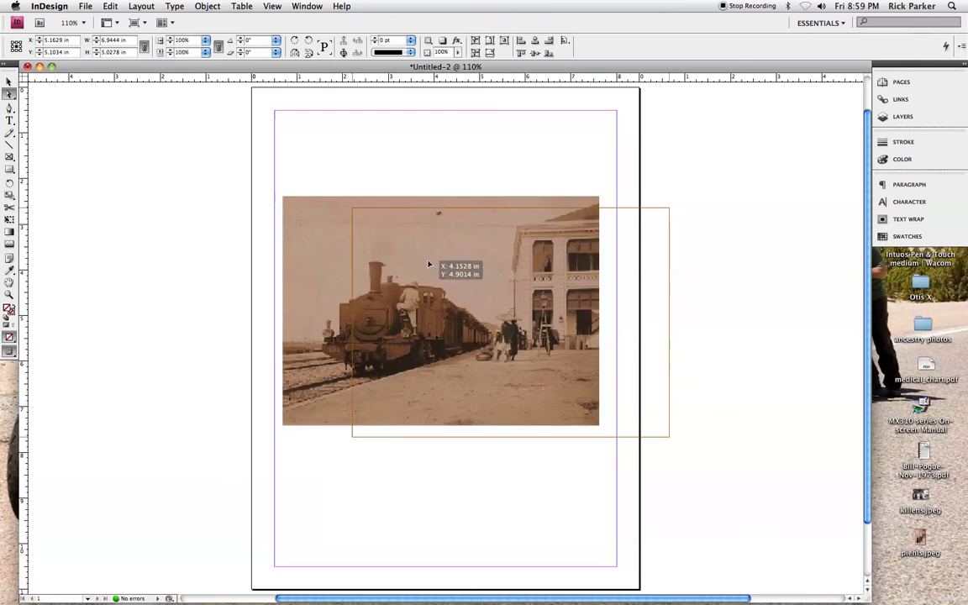
left_click_drag(454, 276, 574, 289)
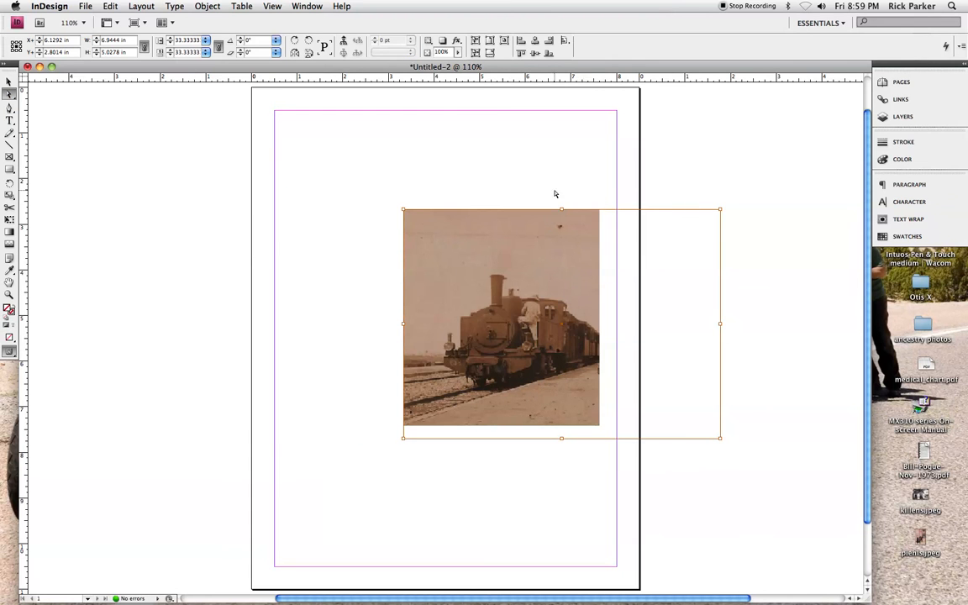
left_click(475, 53)
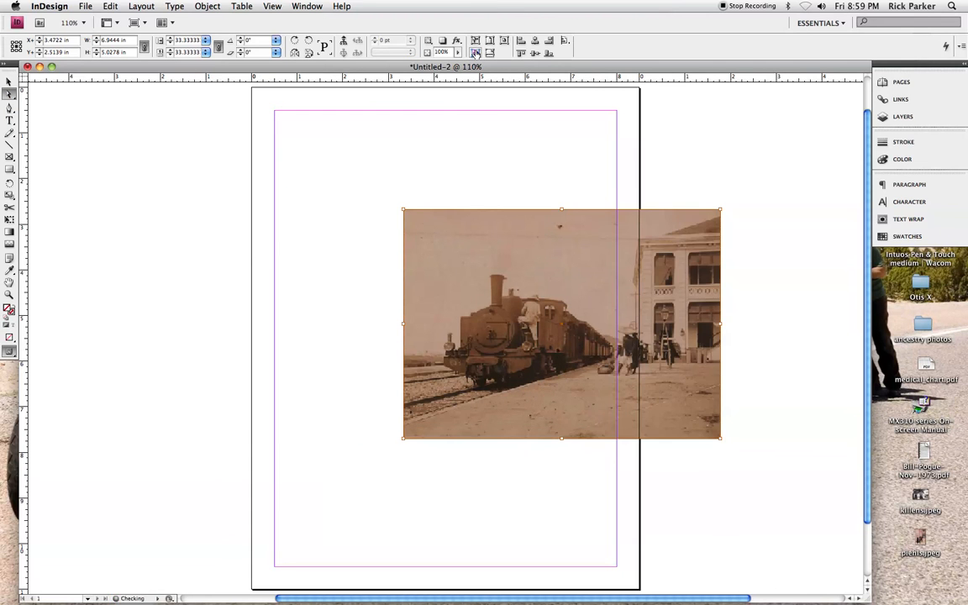
- Scale the train photo and its frame down together to roughly half size and place them against the right margin in the page's upper half
left_click(8, 81)
left_click_drag(527, 243, 419, 232)
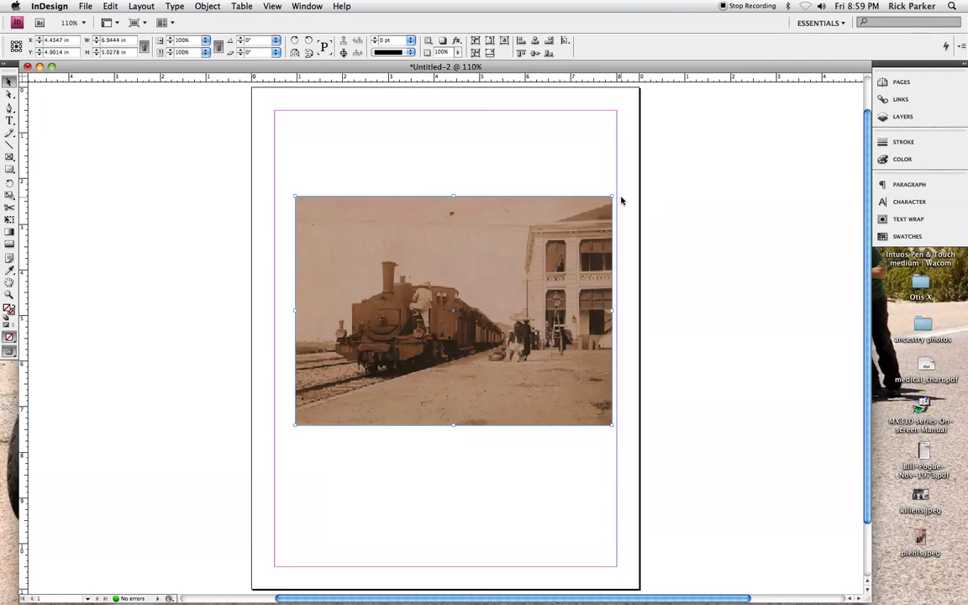
left_click_drag(611, 197, 465, 304)
left_click_drag(434, 353, 585, 231)
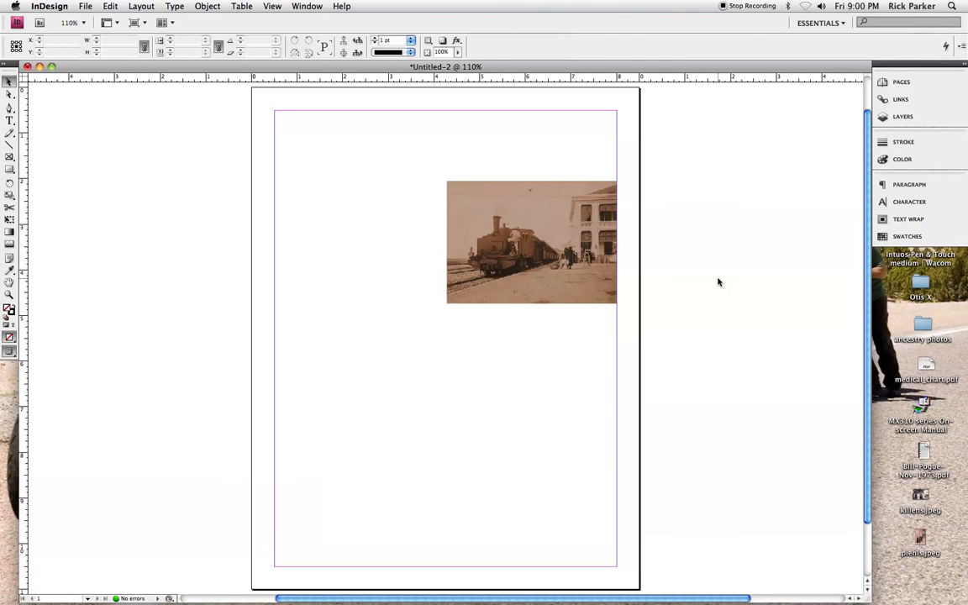
- Toggle between Preview and Normal screen modes to check the page without guides and margins, ending in Normal mode
key("w")
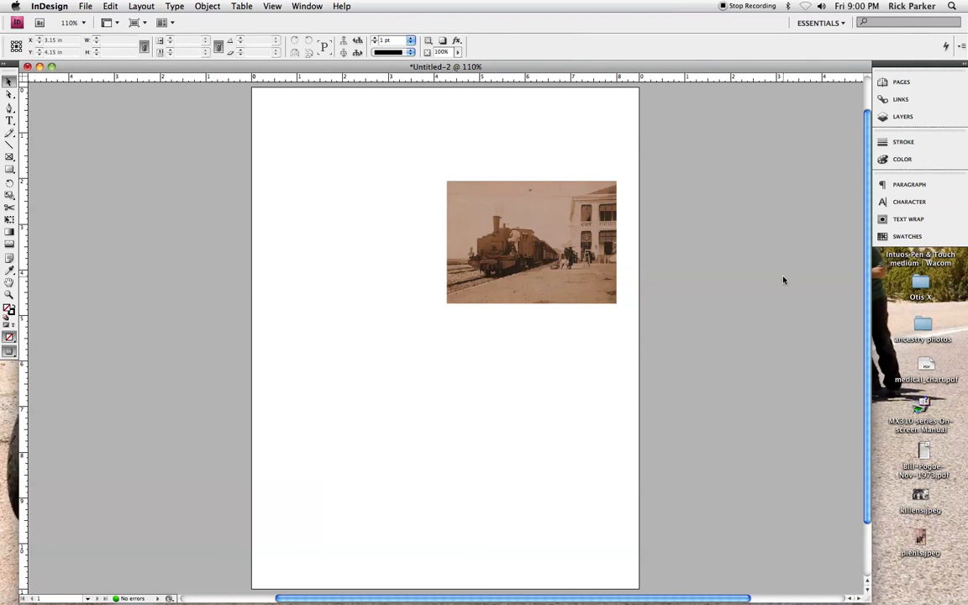
key("w")
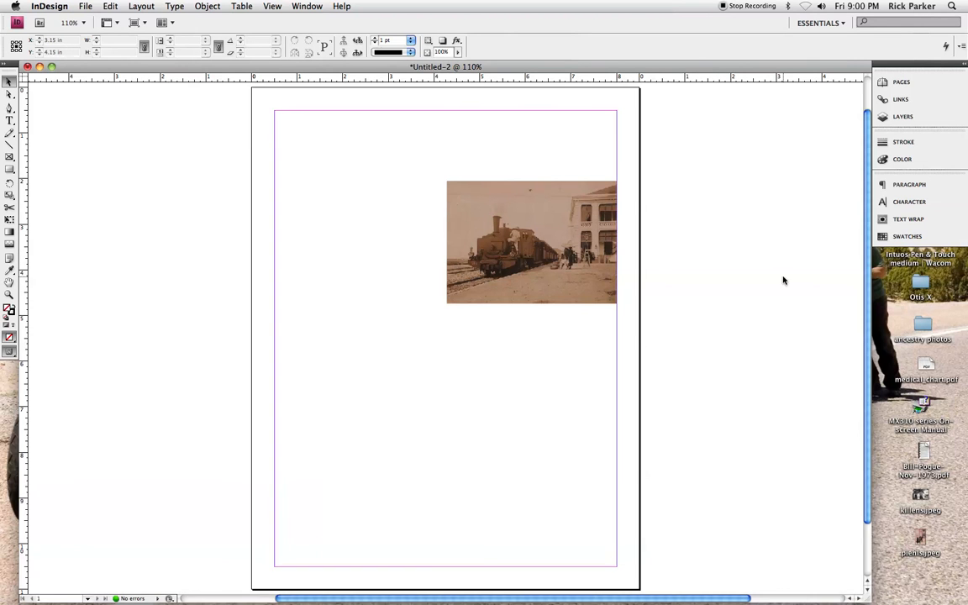
key("w")
key("w")
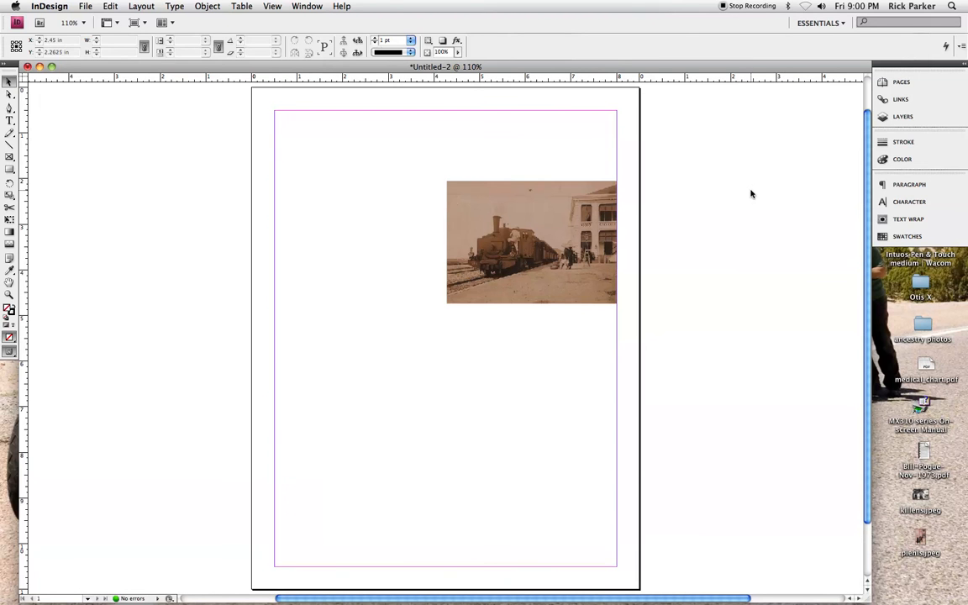